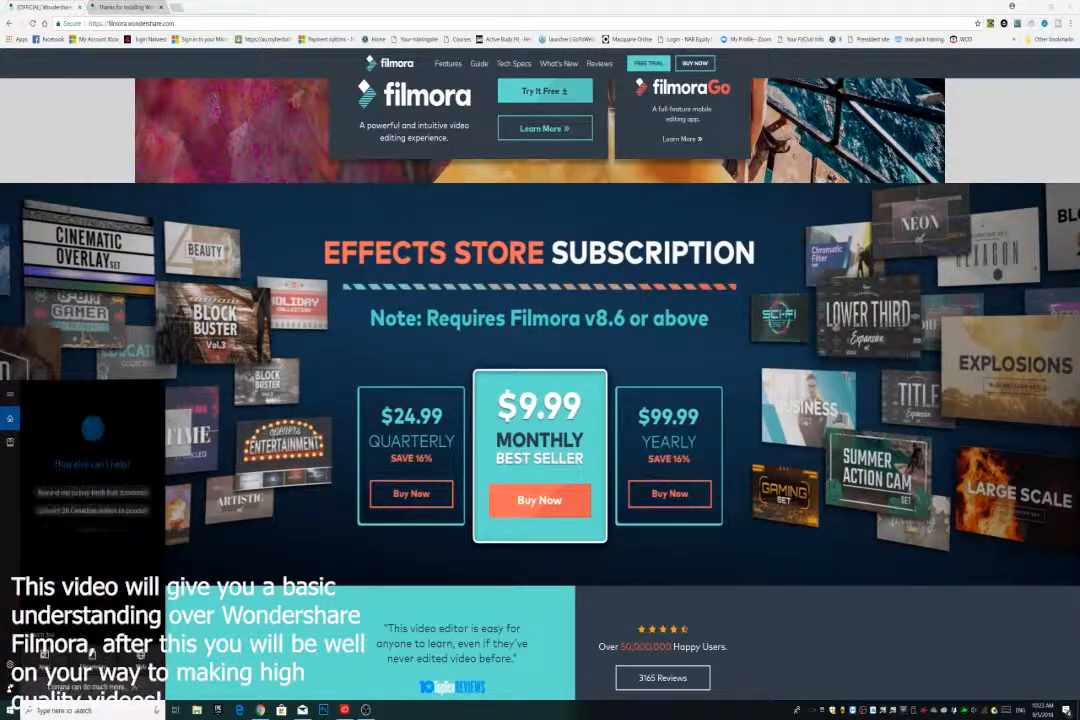
Step: Launch Filmora and set the new project's aspect ratio to 16:9 (Widescreen)
key("Return")
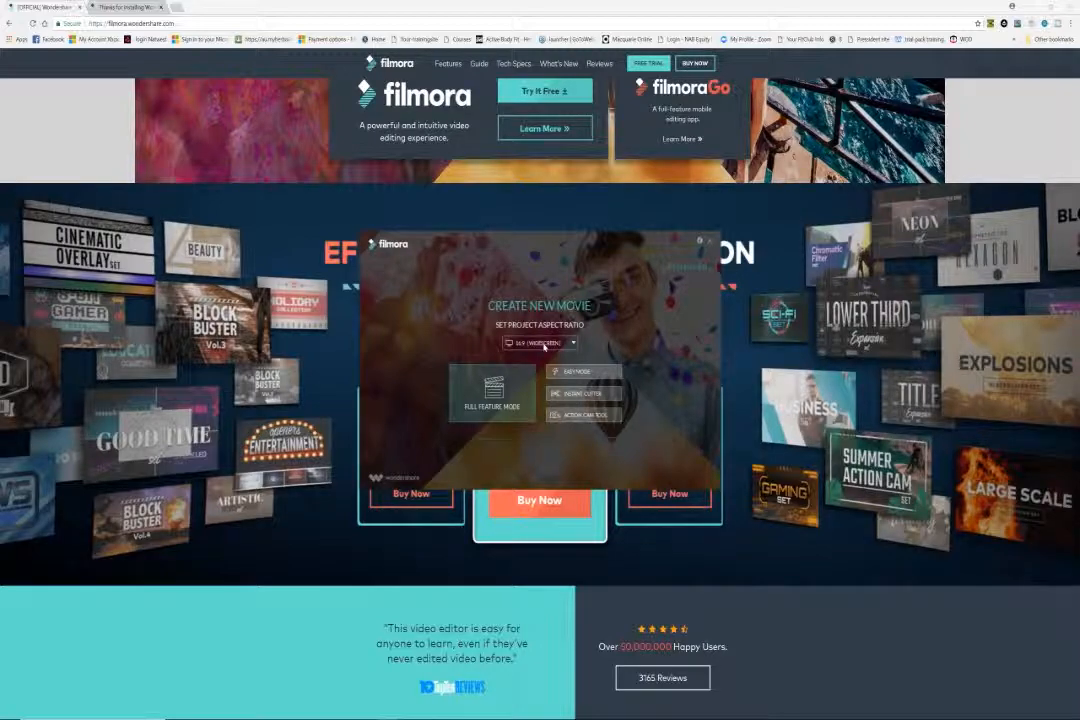
left_click(545, 345)
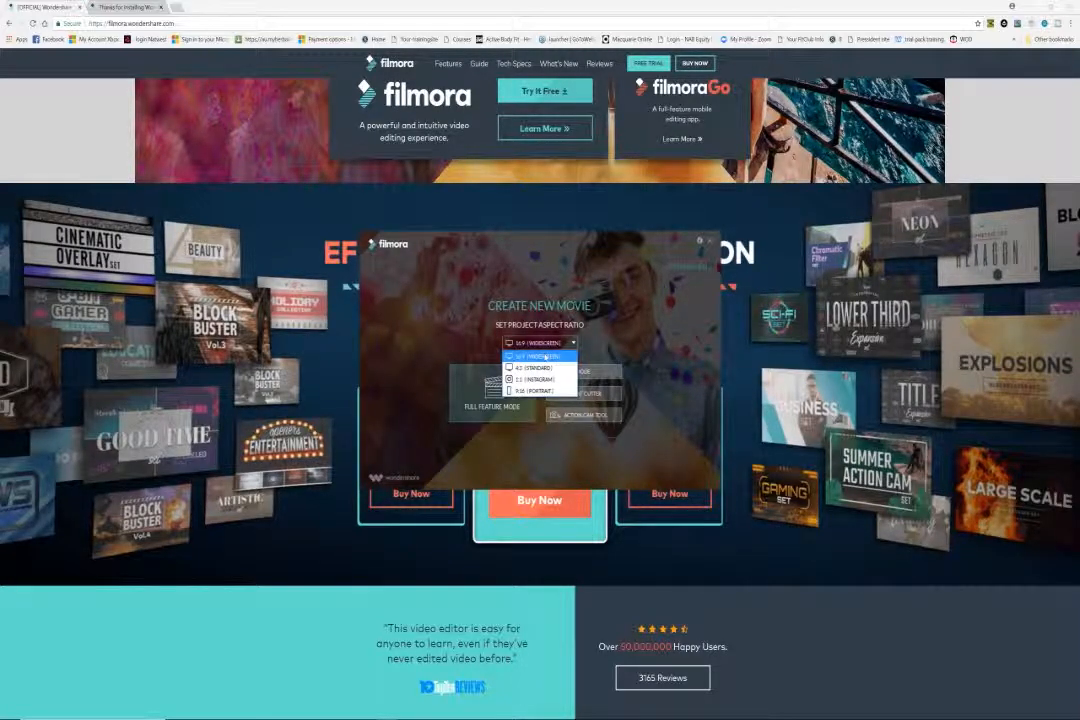
left_click(545, 356)
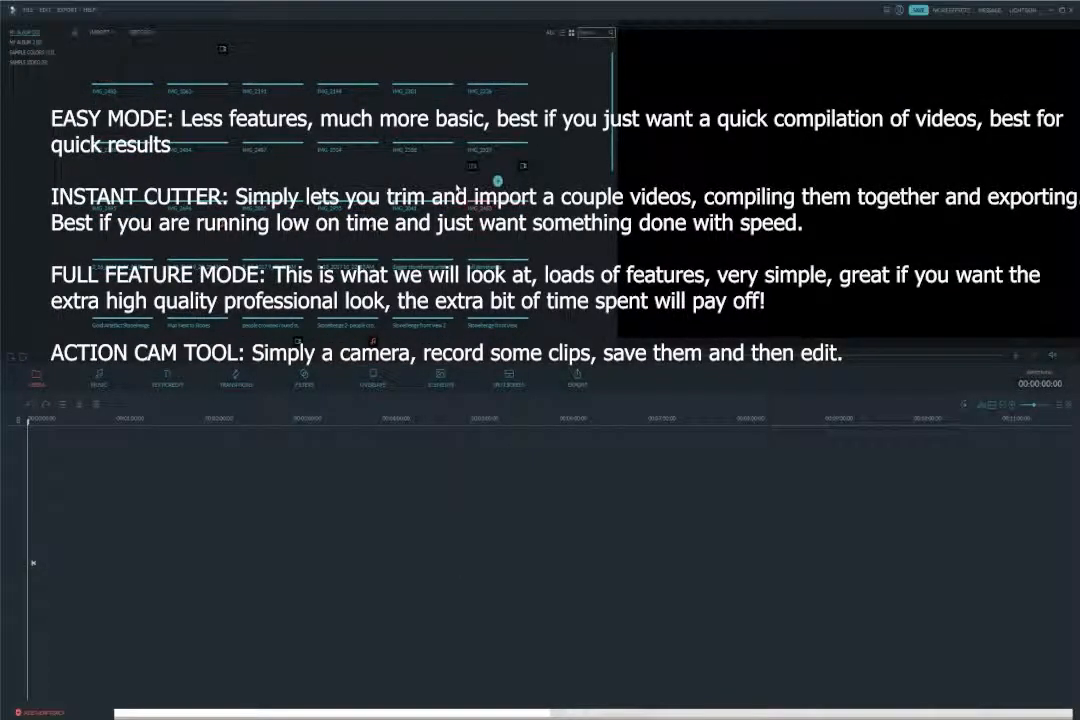
scroll(554, 246, "down", 9)
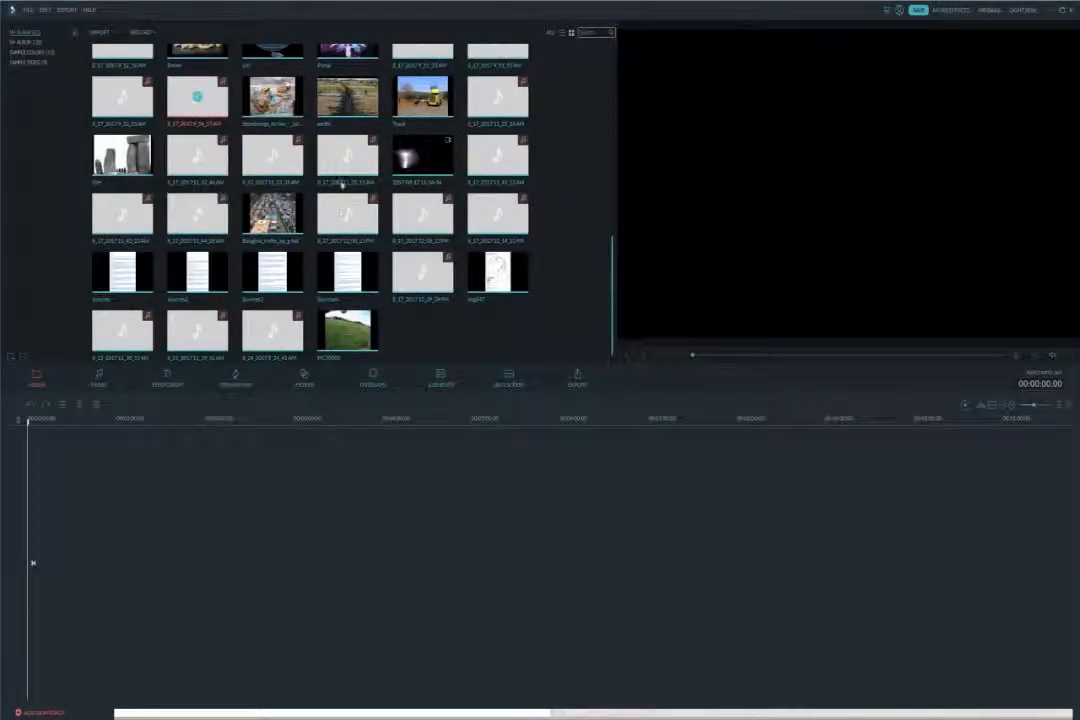
left_click(104, 33)
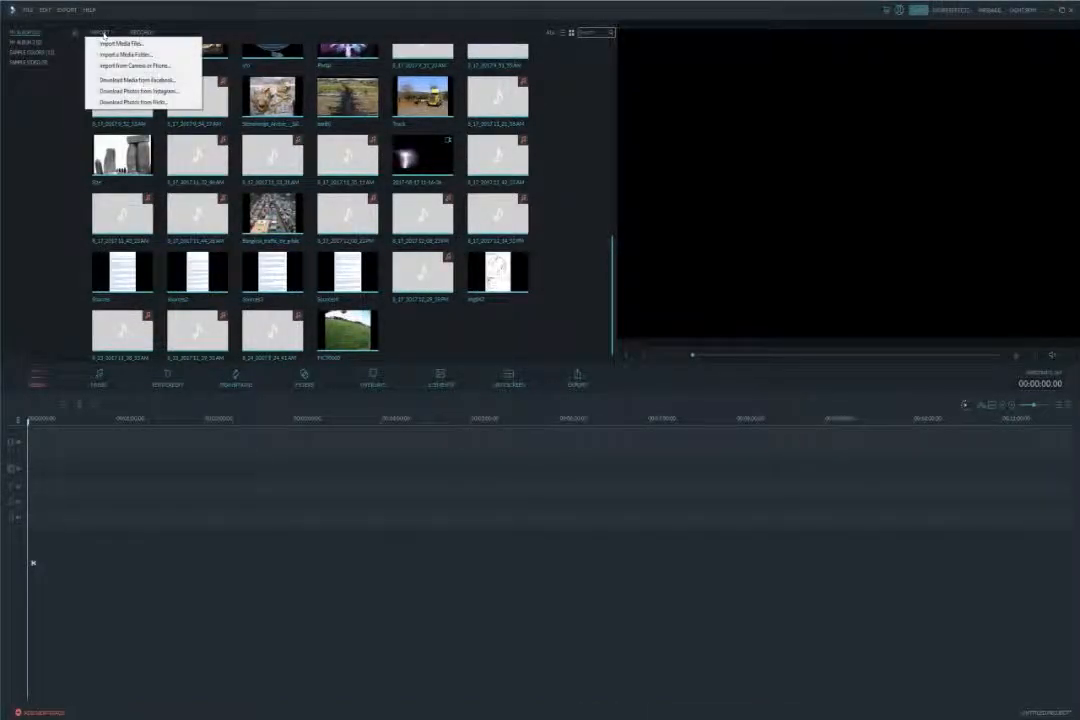
left_click(121, 43)
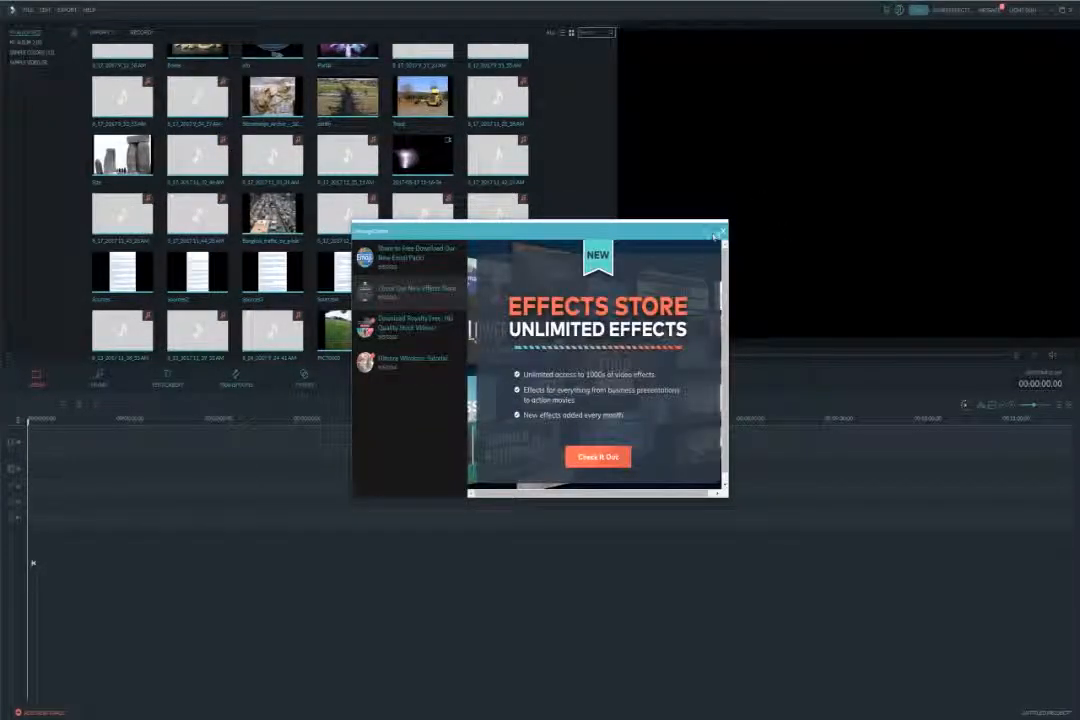
left_click(722, 232)
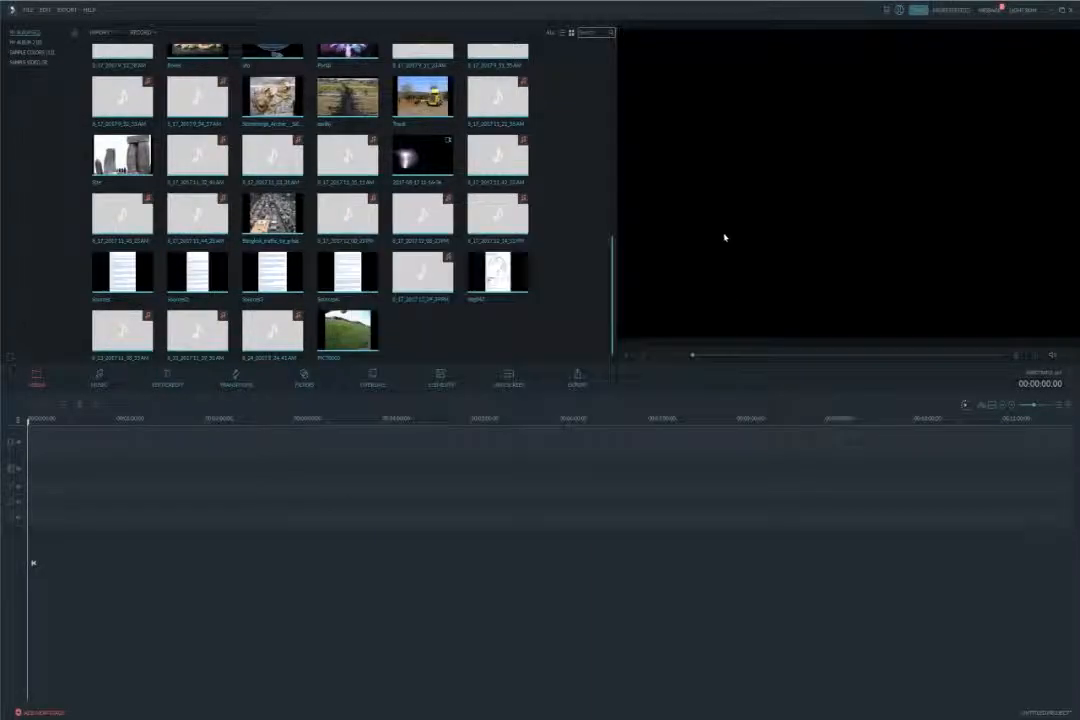
left_click(115, 33)
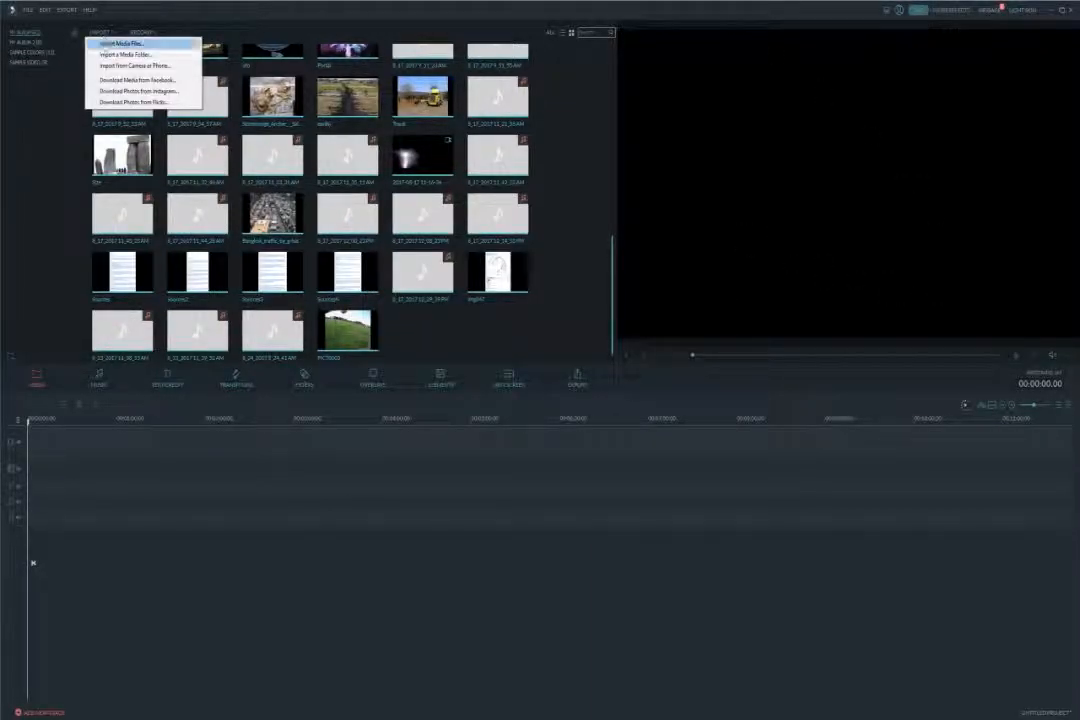
left_click(121, 44)
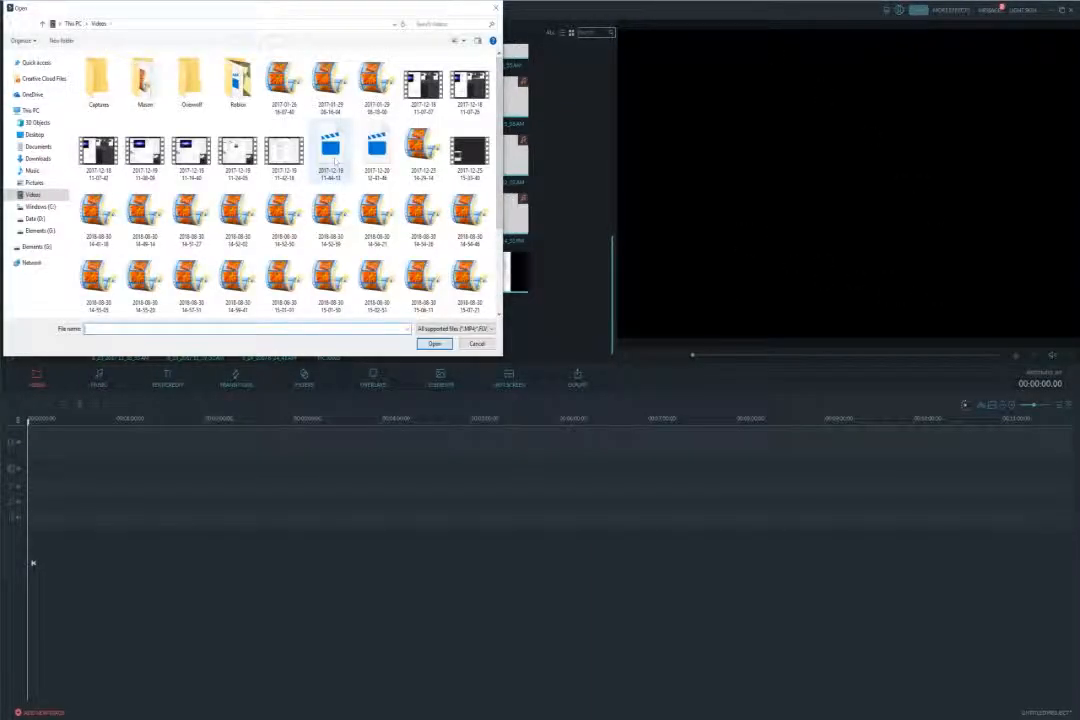
double_click(277, 158)
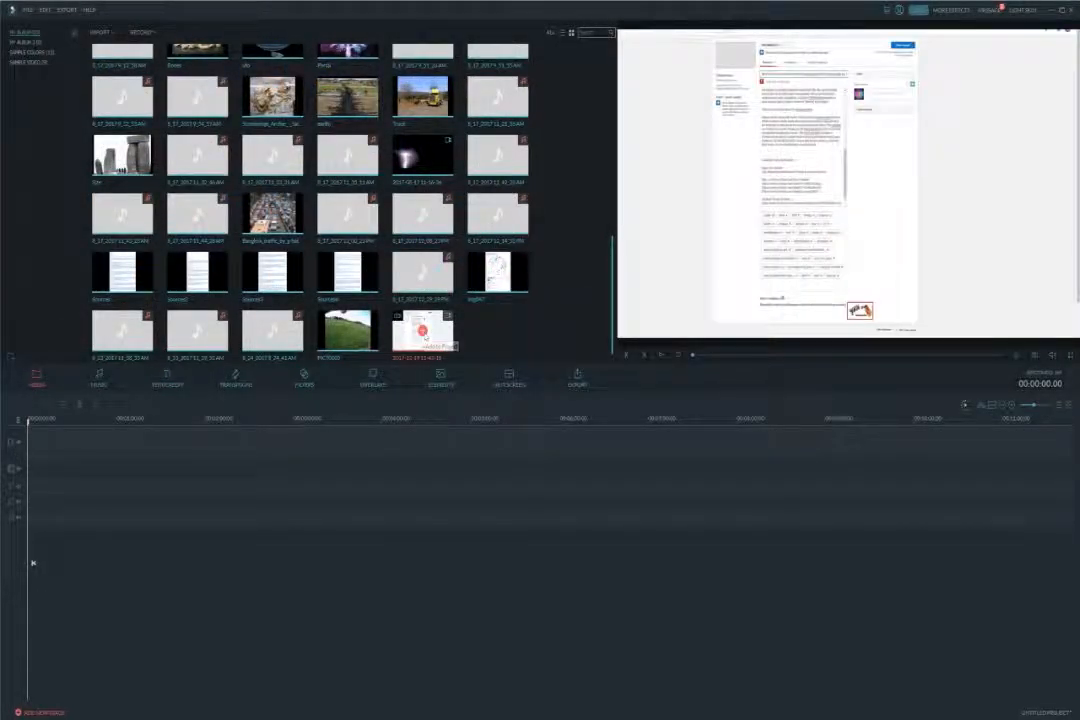
Step: Place the imported video on the first track and PICT0003 on the track below, and reposition the picture over the upper middle of the frame
left_click_drag(421, 333, 92, 462)
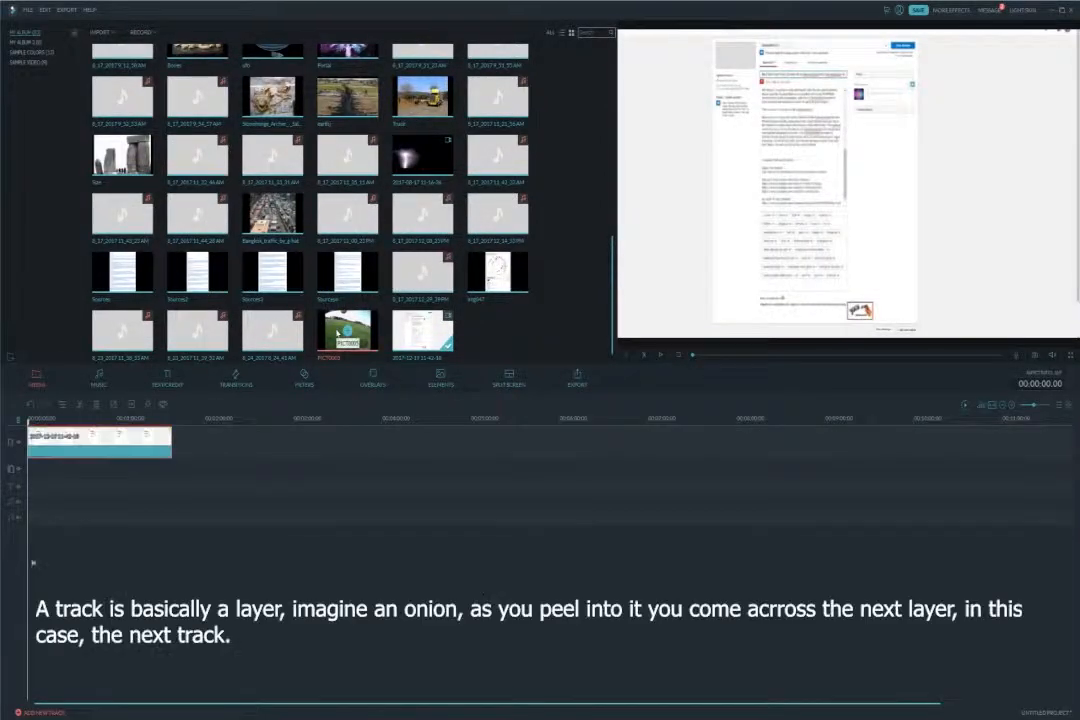
left_click(58, 466)
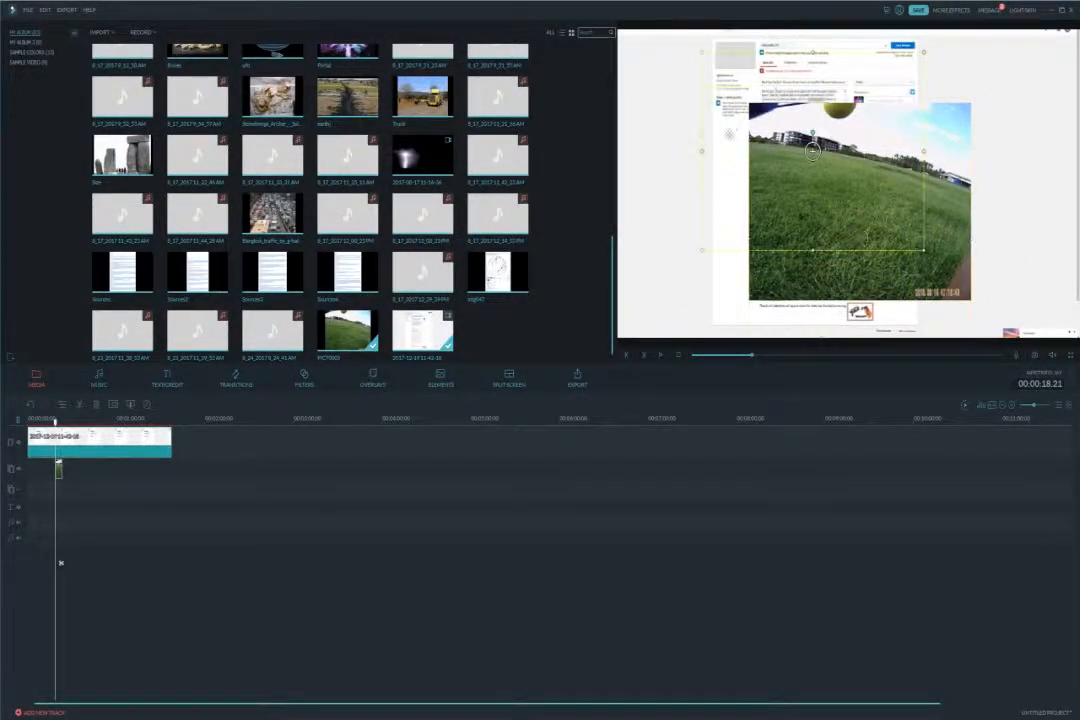
left_click_drag(789, 165, 762, 152)
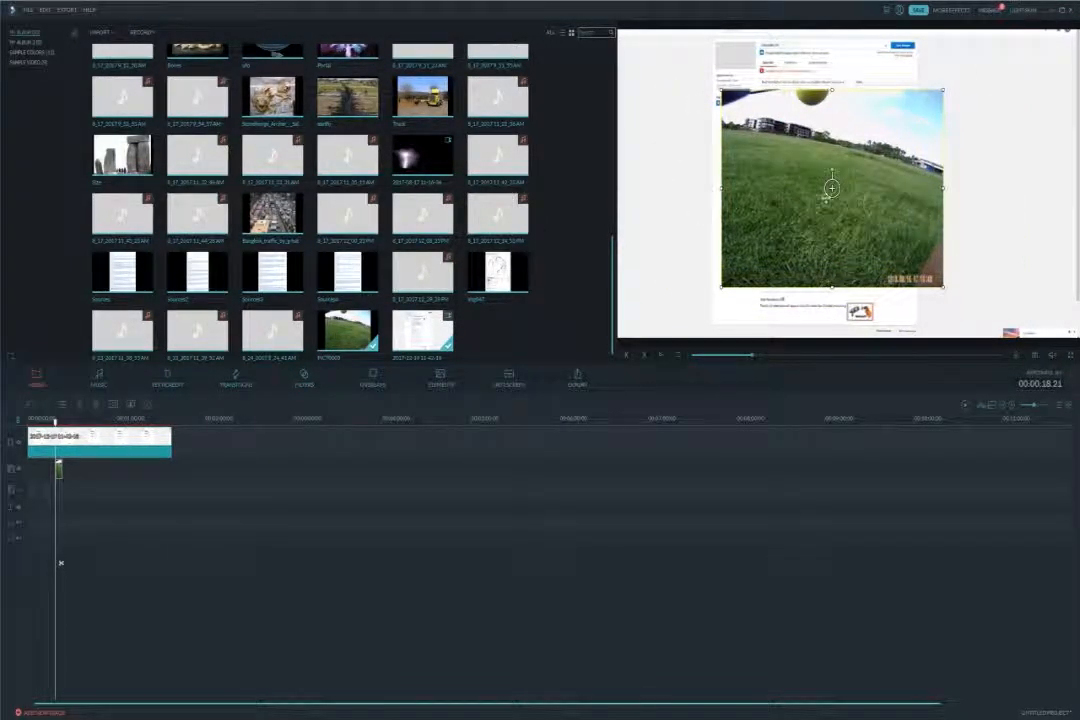
Step: Add the Opener 19 title to the text track past the end of the video and preview it at about 00:02:30
left_click(98, 378)
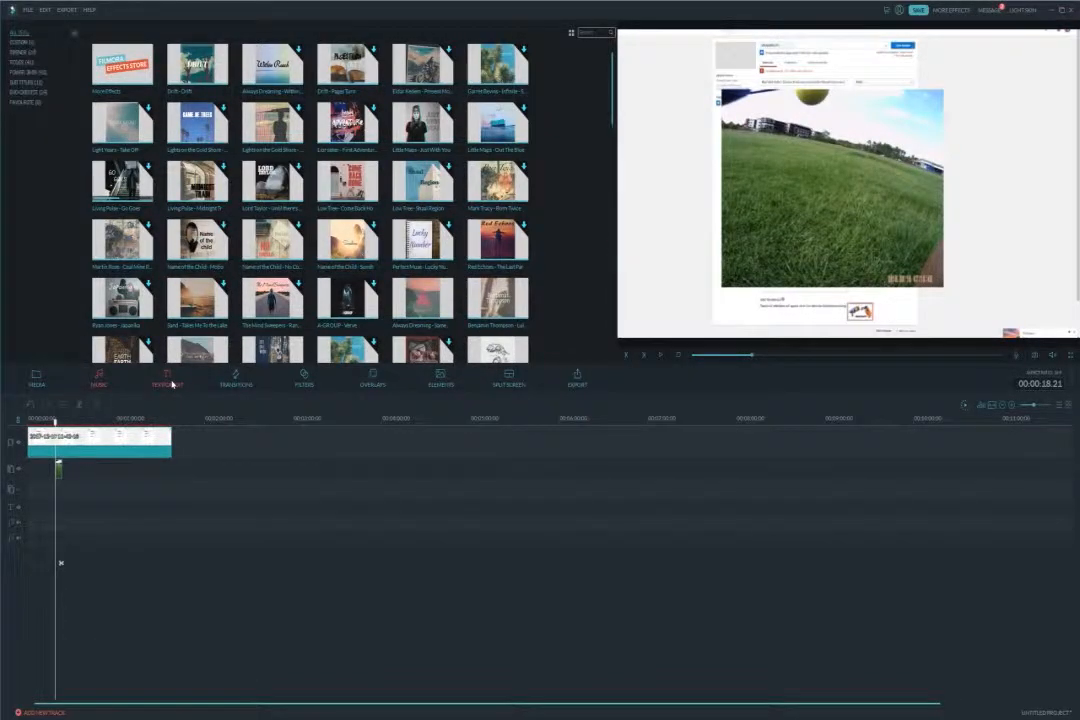
left_click(172, 383)
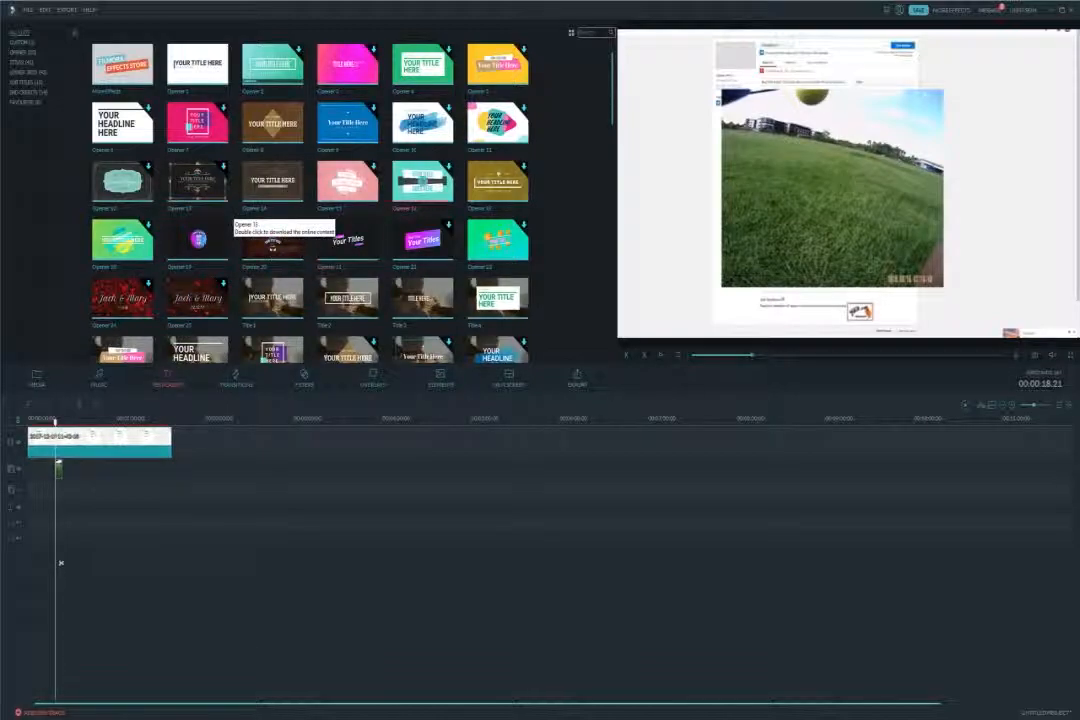
left_click(367, 237)
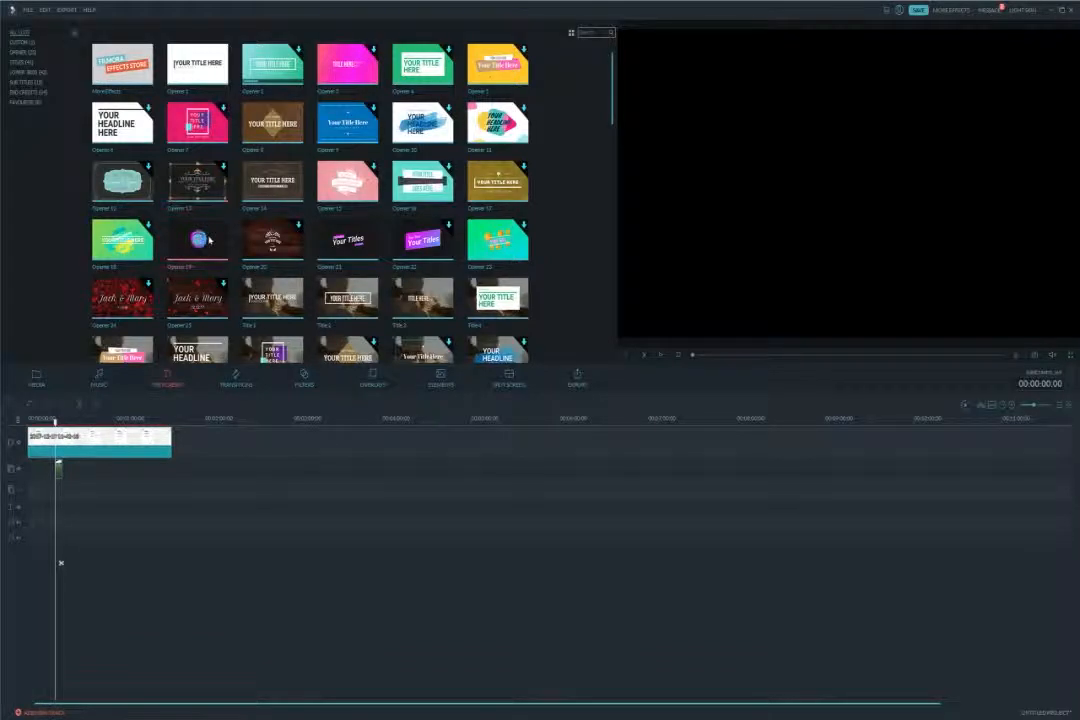
left_click_drag(198, 240, 248, 500)
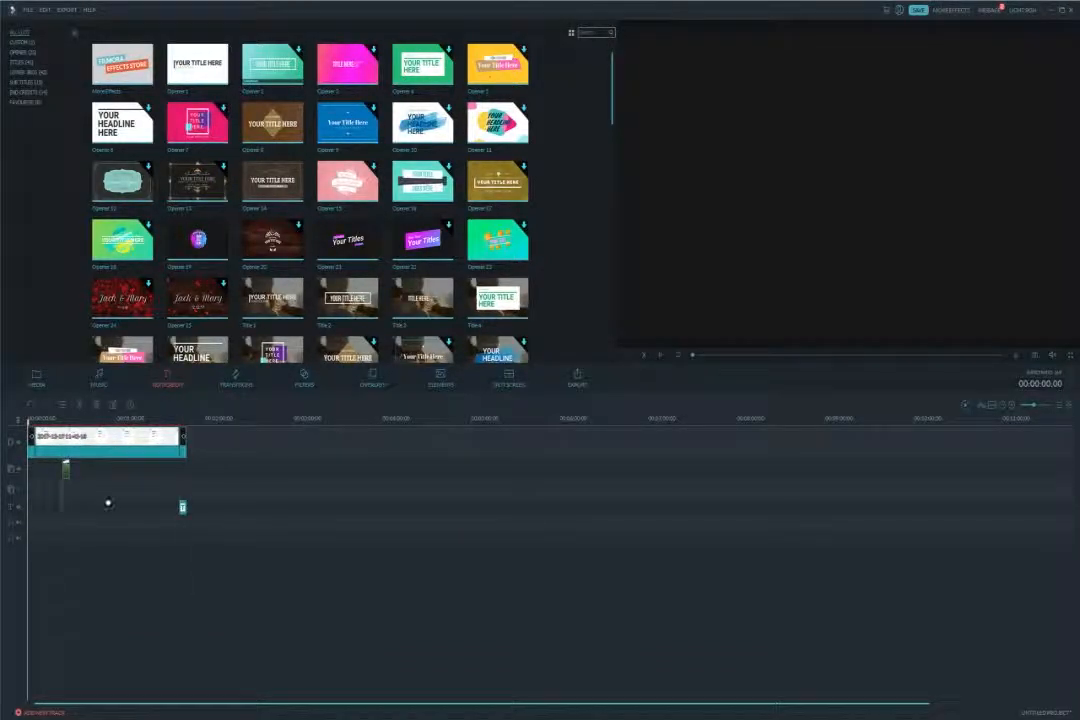
left_click(245, 423)
left_click_drag(245, 423, 252, 425)
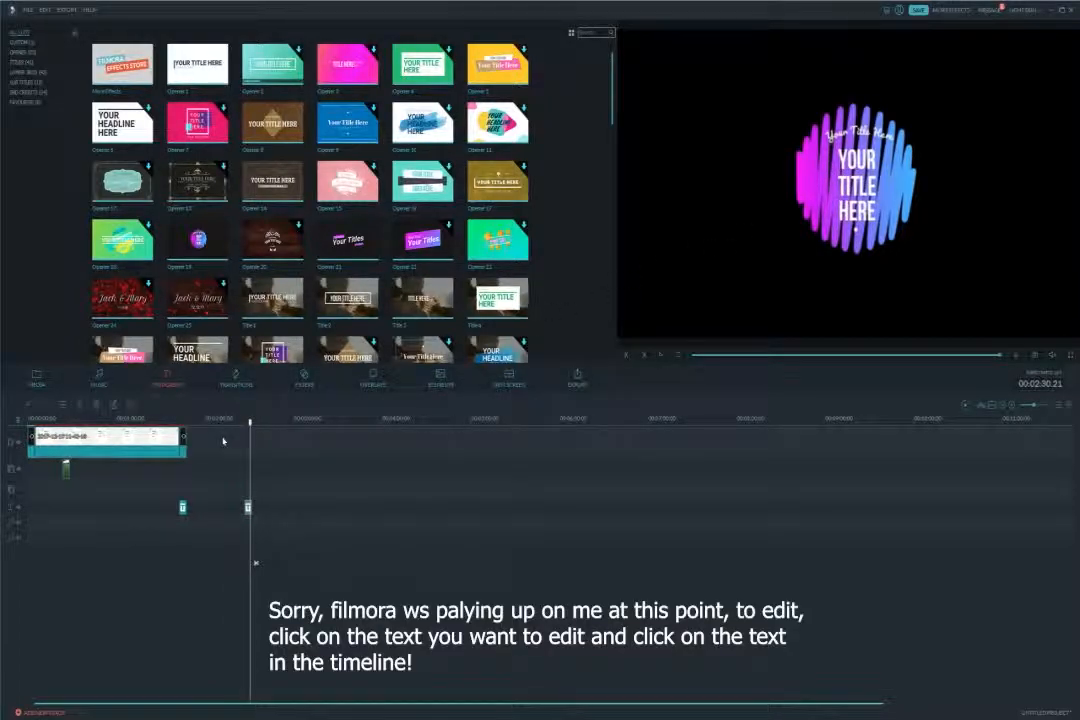
Step: Add the Erase transition at the end of the video clip and preview the change to the title that follows
left_click(238, 387)
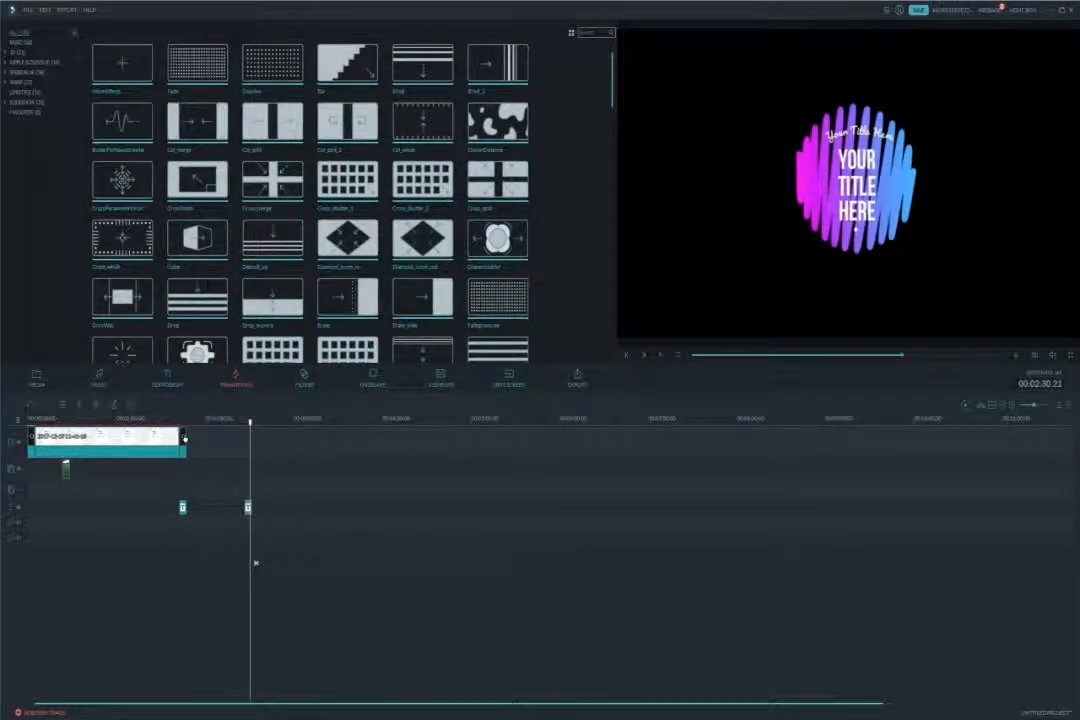
left_click_drag(255, 563, 183, 563)
key("space")
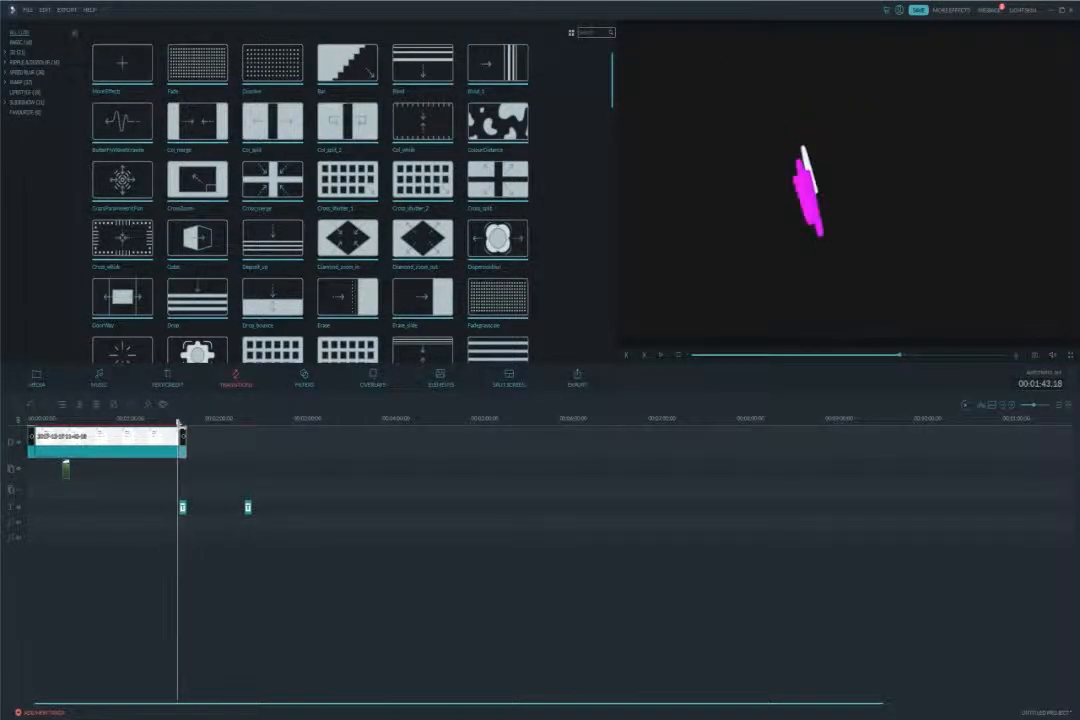
left_click(175, 562)
mouse_move(348, 299)
left_mouse_down()
mouse_move(212, 405)
mouse_move(179, 449)
mouse_move(177, 425)
mouse_move(190, 428)
mouse_move(166, 424)
left_mouse_up()
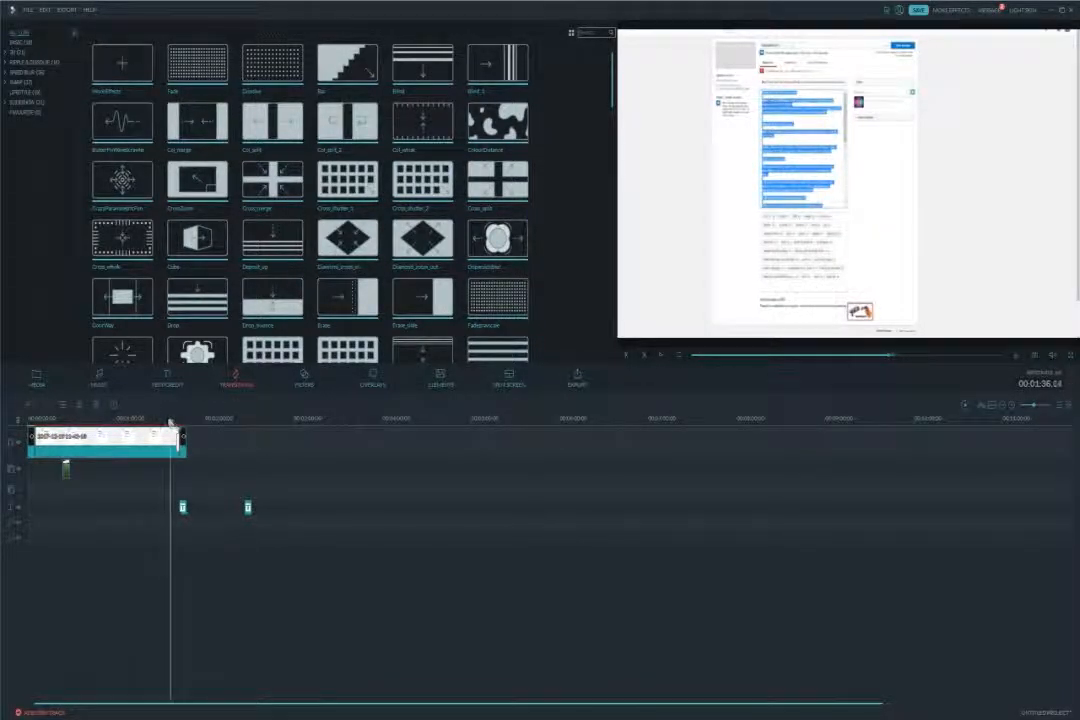
left_click_drag(169, 423, 177, 425)
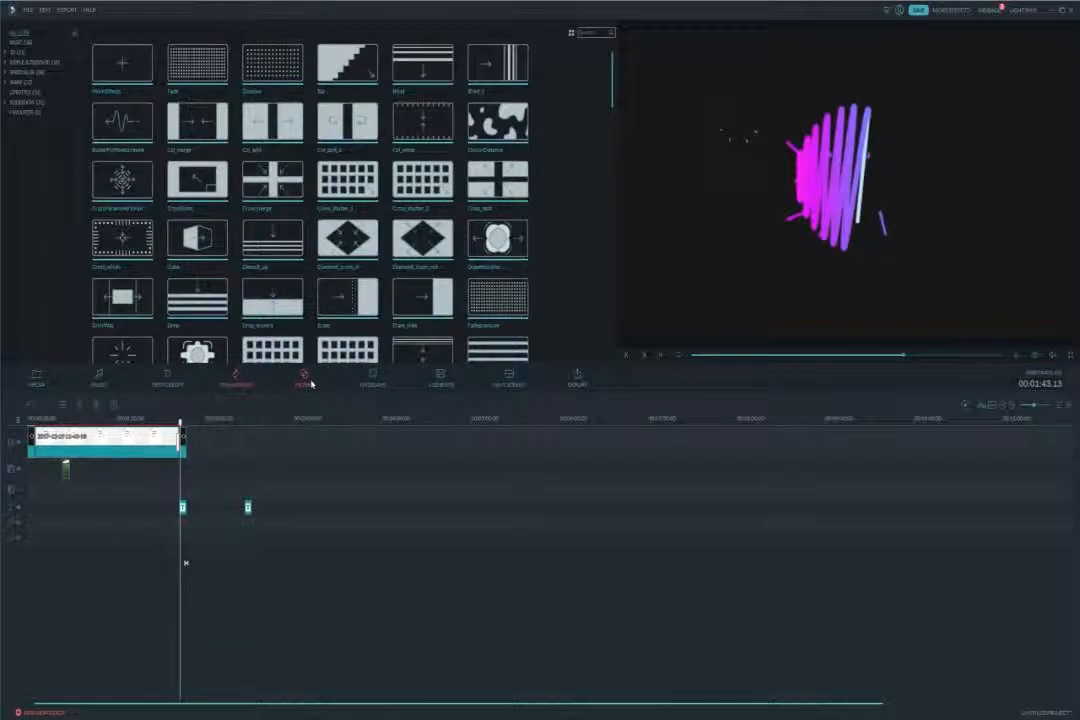
Step: Download the SALE badge element and place it on the same track as the picture, at about 00:00:55
left_click(372, 379)
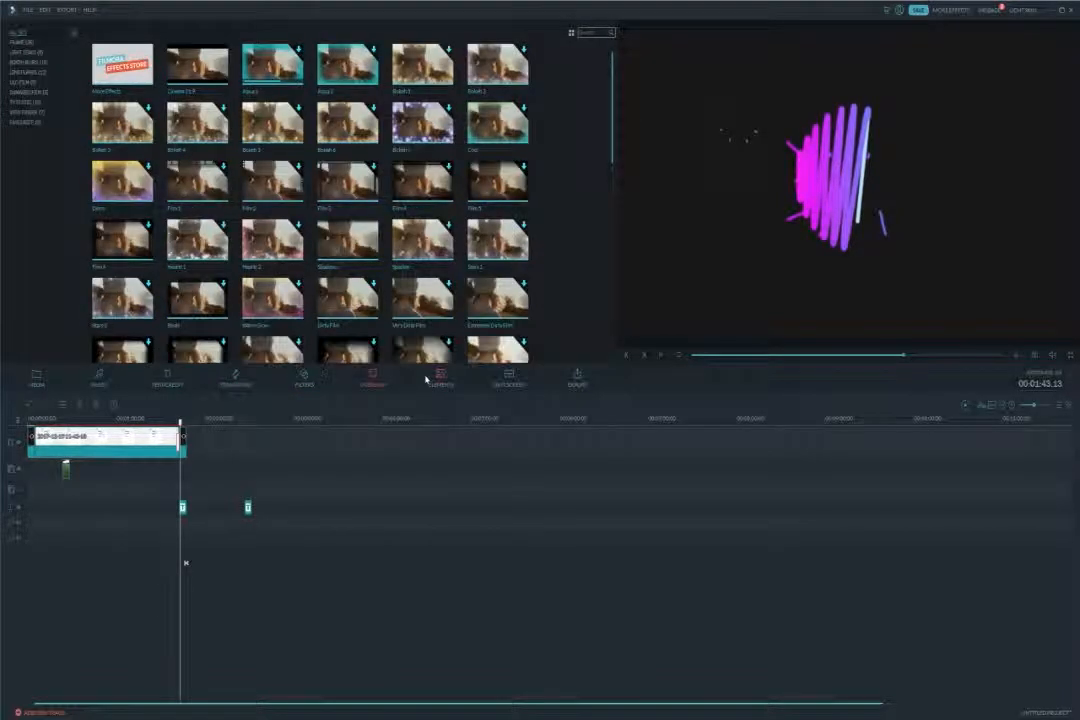
left_click(438, 378)
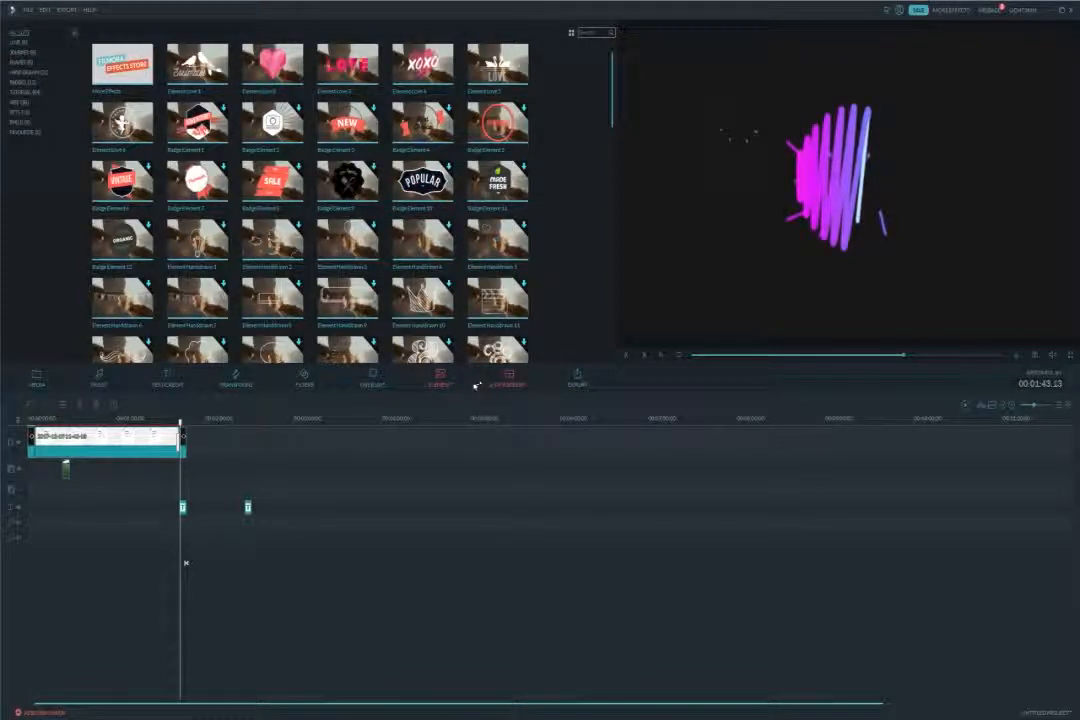
double_click(284, 192)
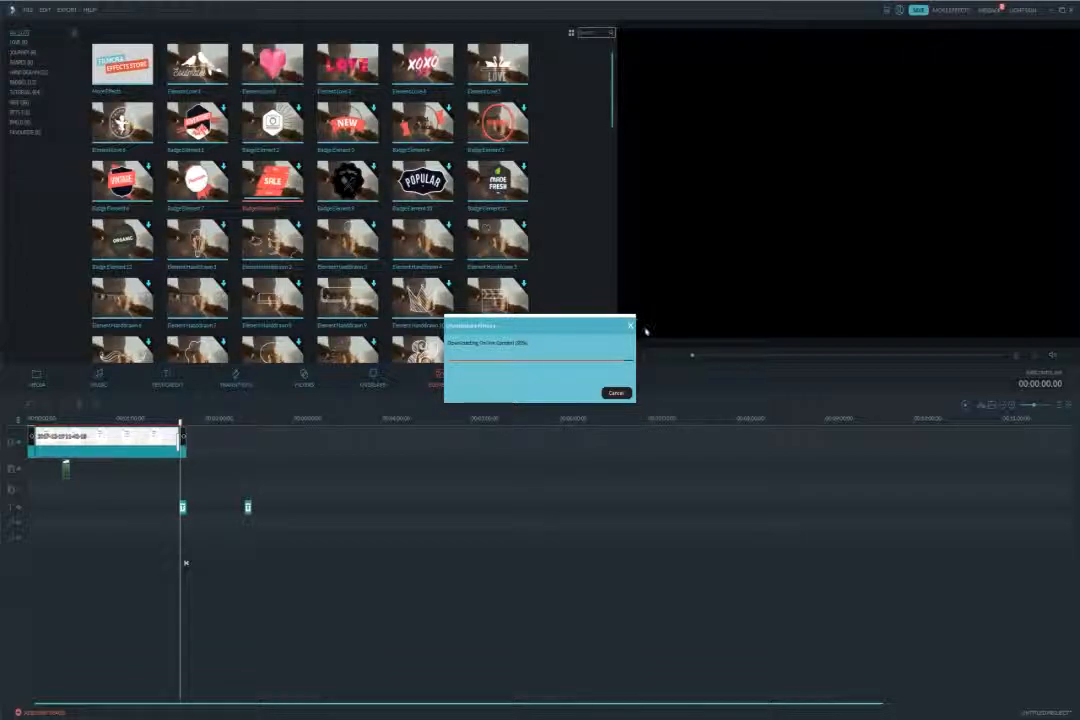
left_click(112, 492)
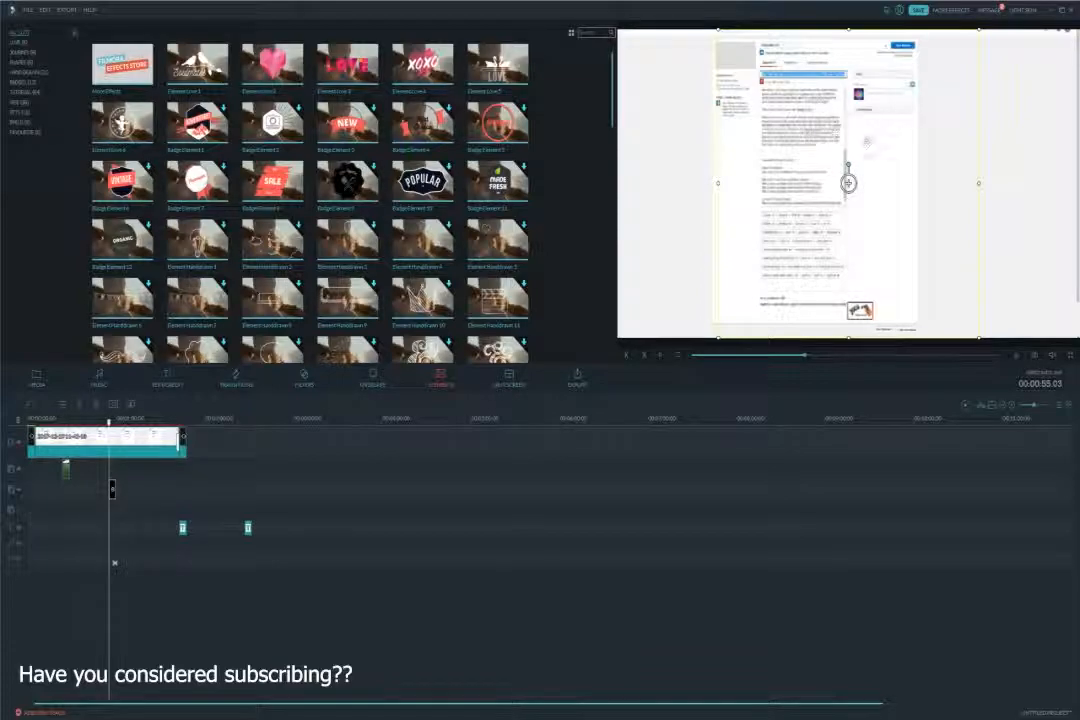
left_click_drag(113, 492, 113, 471)
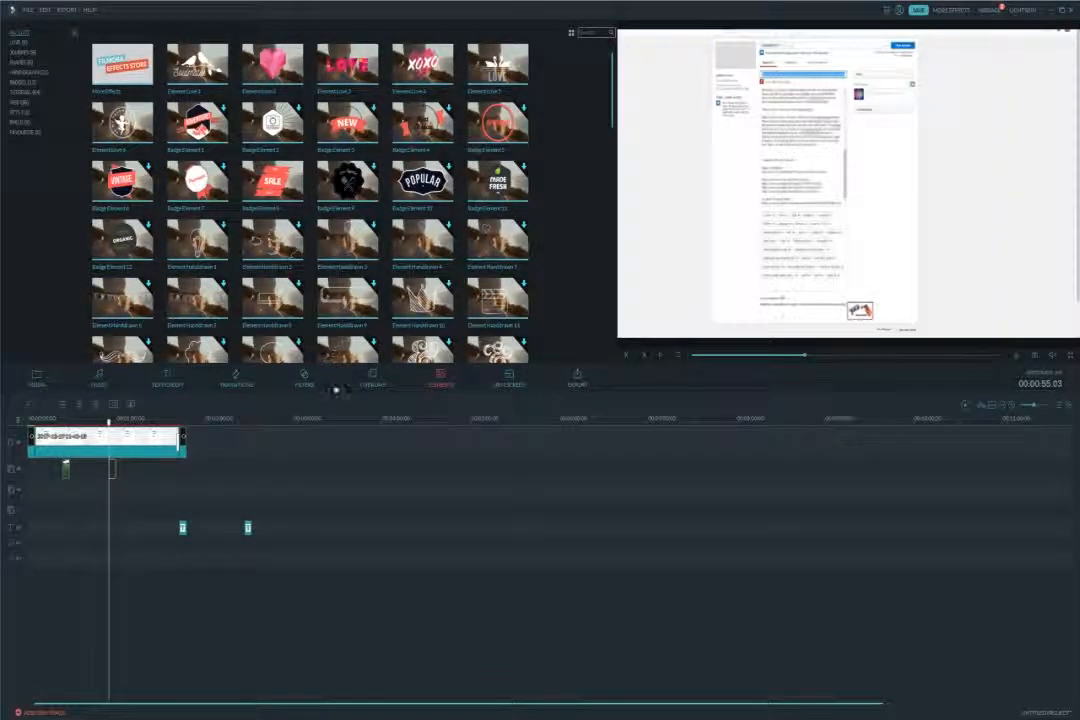
Step: Move the SALE badge clip to about 00:02:15, shrink it and position it in the lower-right corner of the video frame
double_click(113, 468)
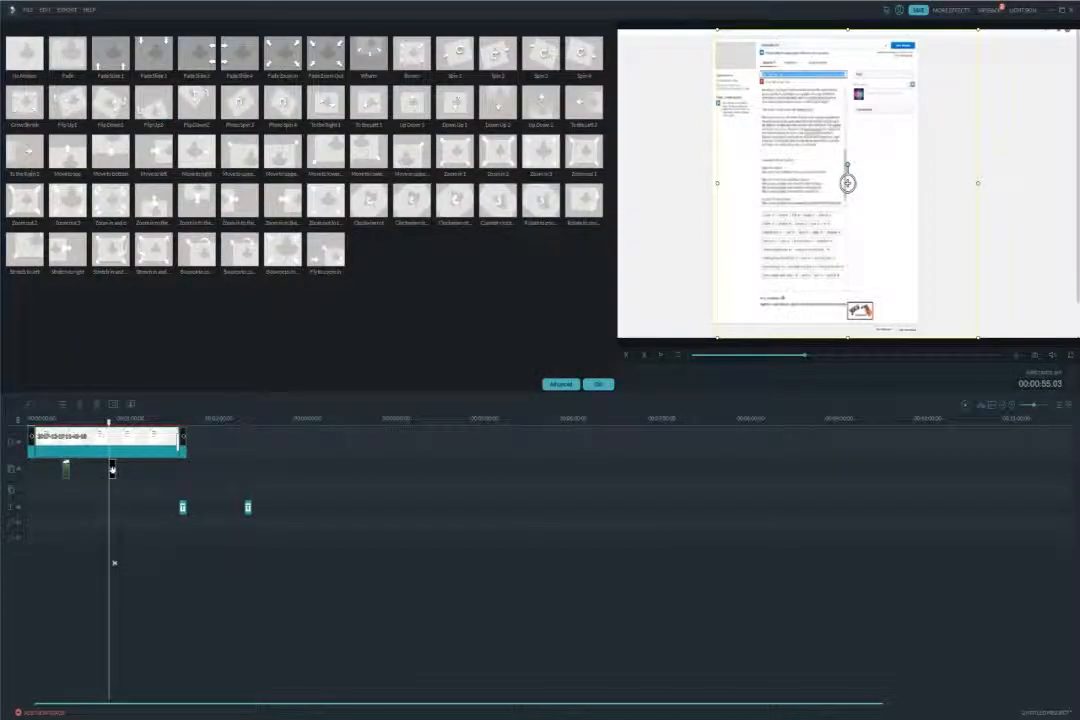
left_click(233, 469)
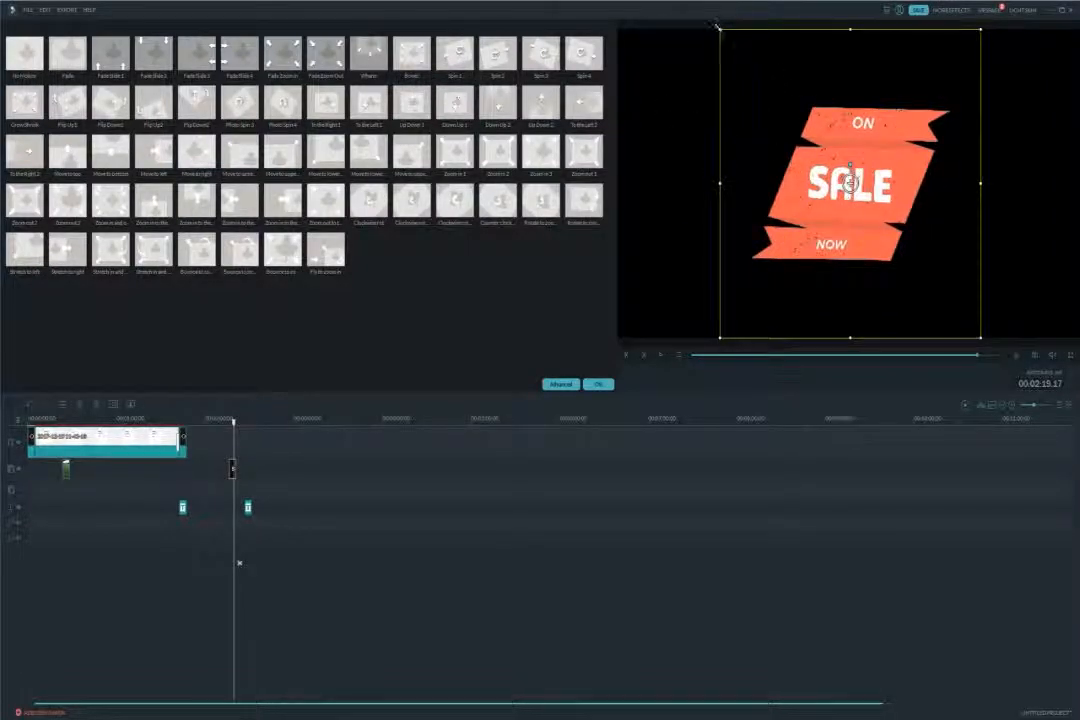
left_click_drag(719, 28, 821, 161)
left_click_drag(853, 219, 1003, 283)
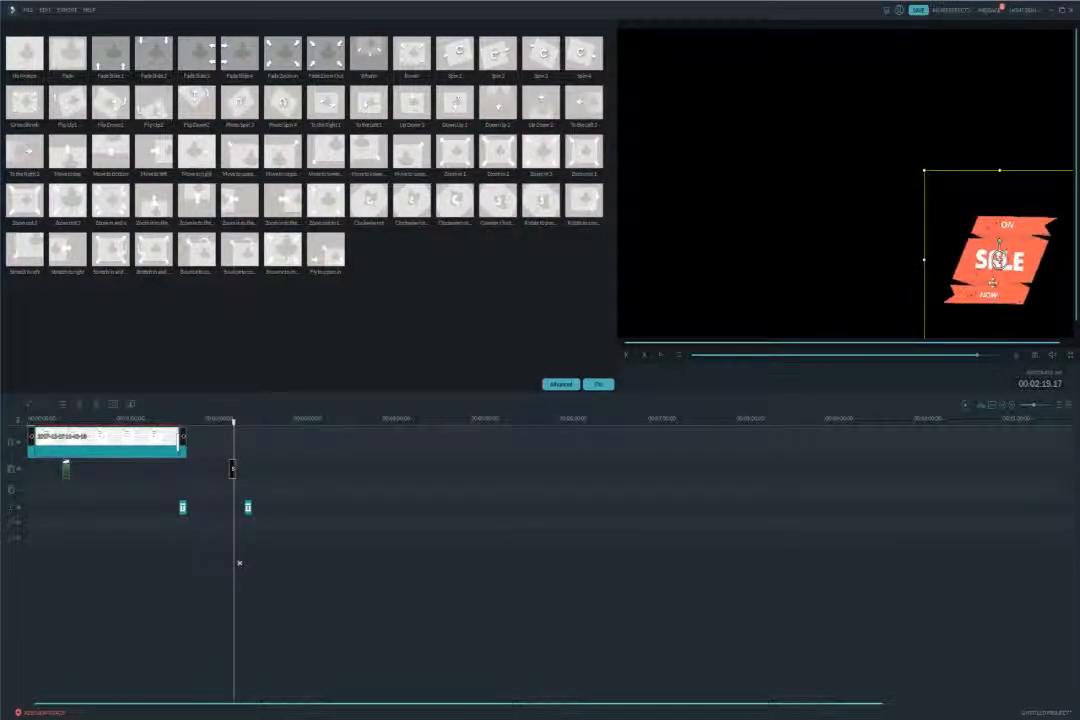
left_click(268, 468)
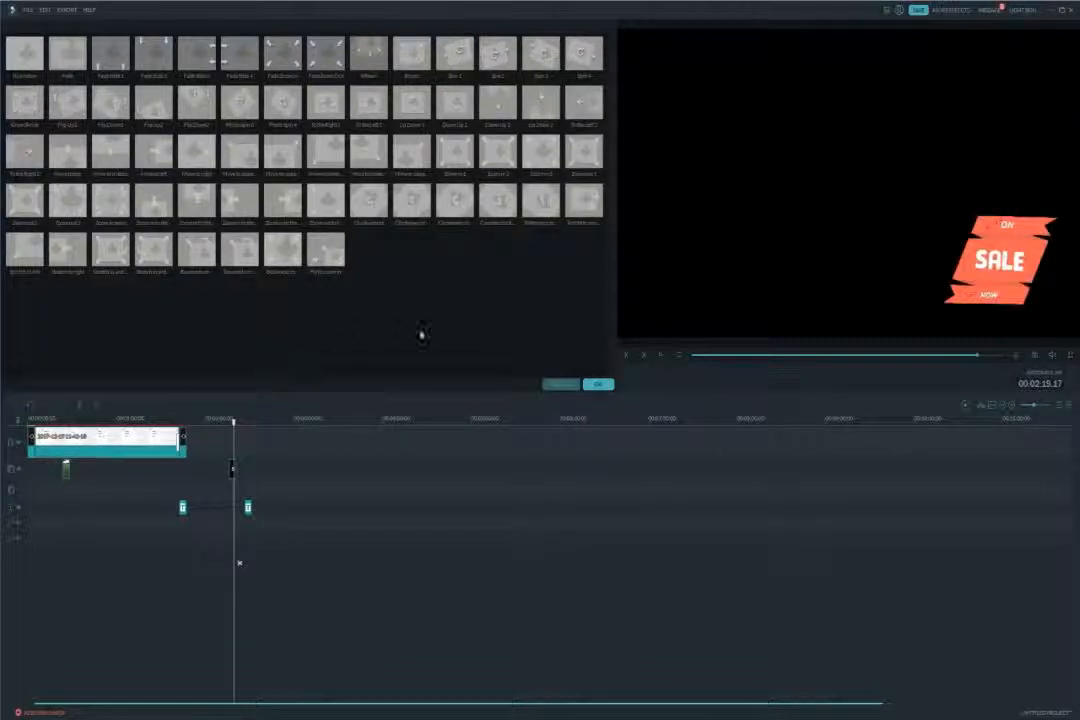
left_click(598, 383)
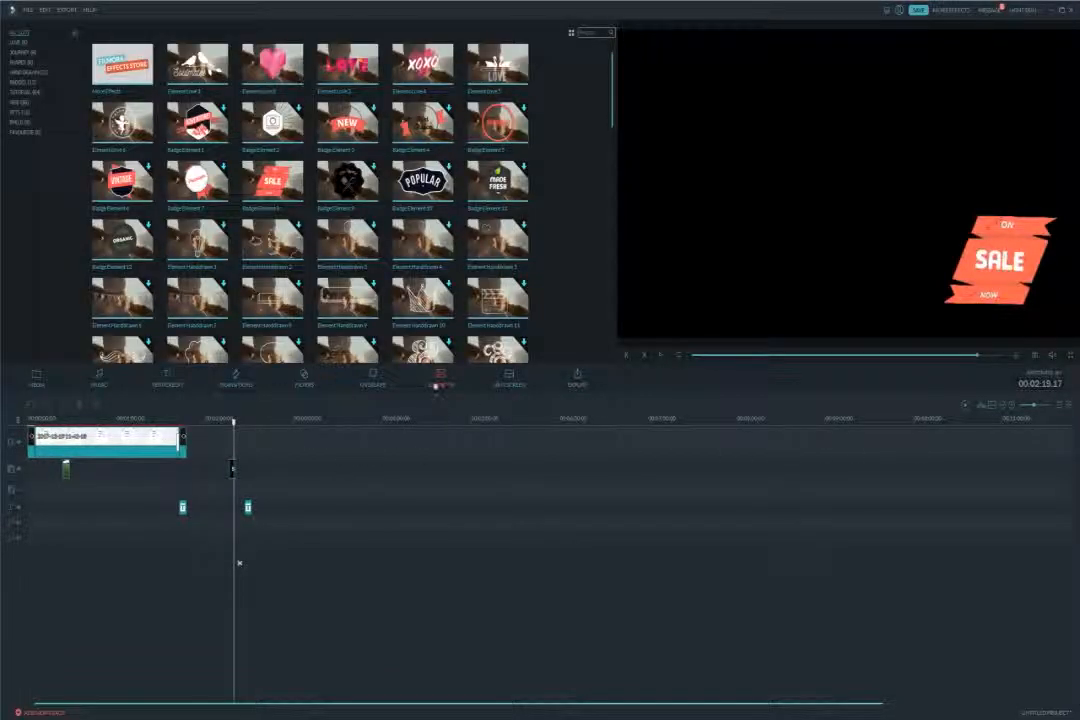
Step: Add the six-part grid split screen after the clip on the video track and open it for editing
left_click(507, 378)
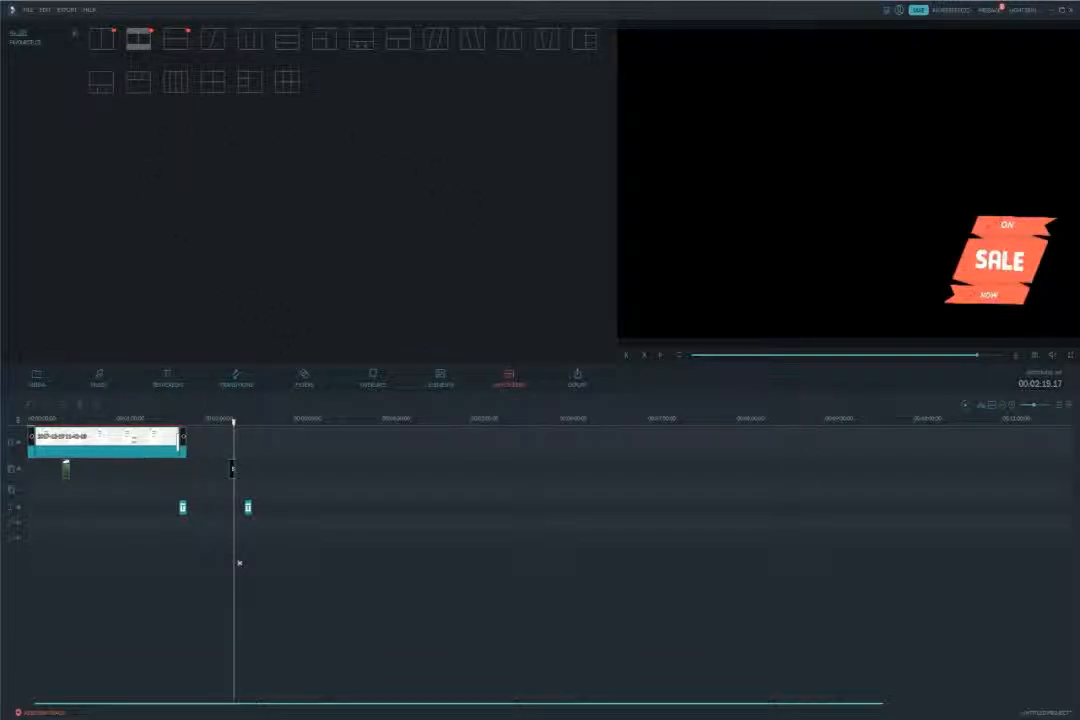
left_click(133, 438)
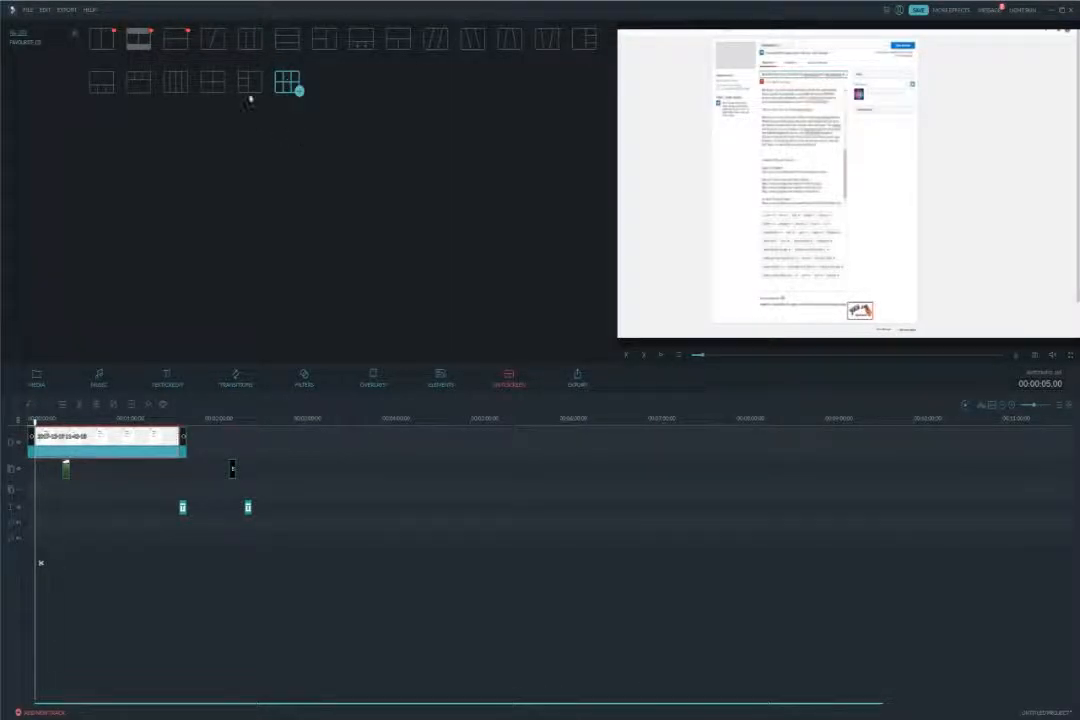
left_click(286, 82)
double_click(115, 455)
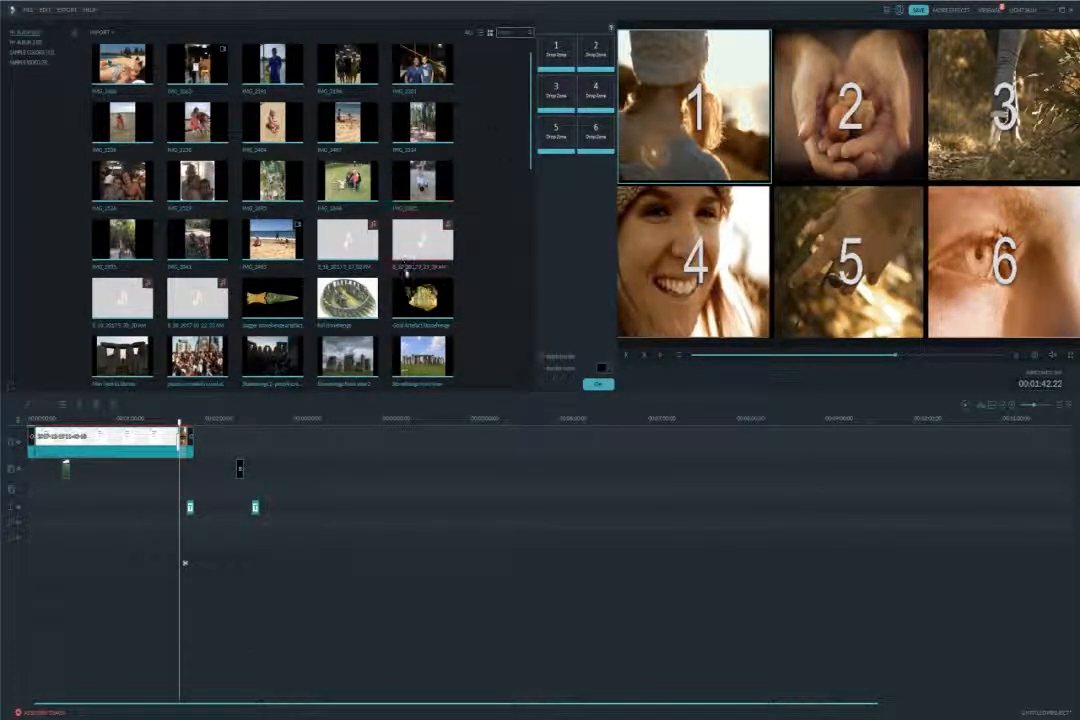
Step: Fill split-screen zones 1 to 4 with Stonehenge pictures, move the playhead to about 00:02:37 and apply the split screen
left_click_drag(508, 166, 556, 52)
left_click_drag(272, 355, 596, 52)
left_click_drag(520, 168, 556, 95)
left_click_drag(197, 367, 596, 92)
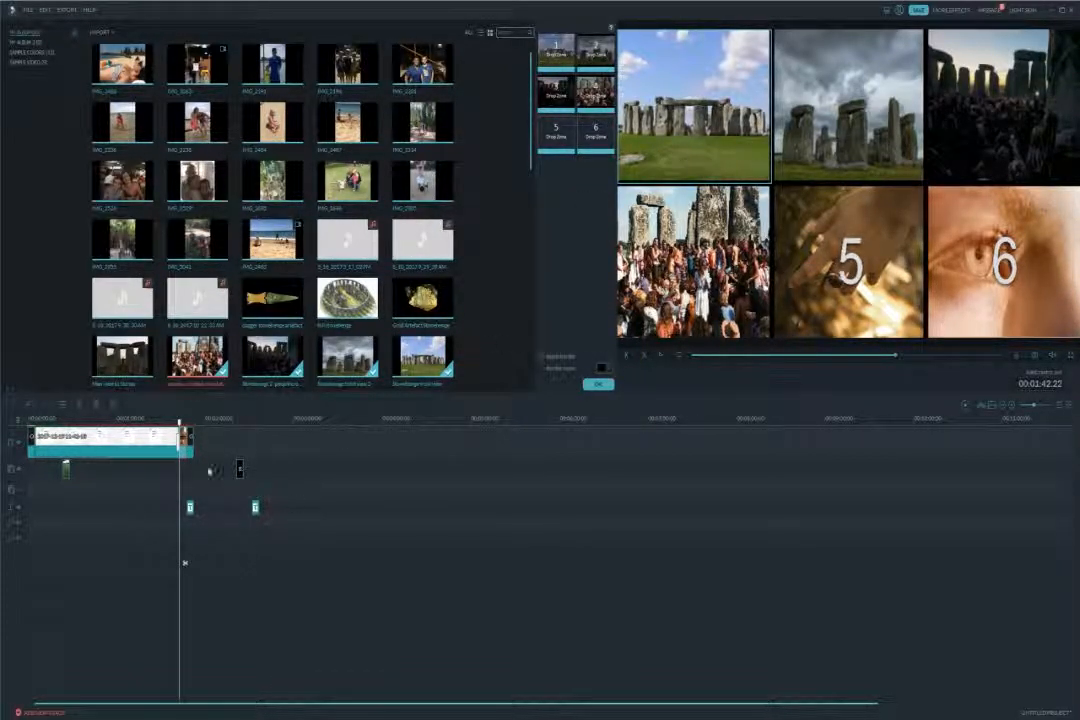
left_click_drag(185, 563, 265, 563)
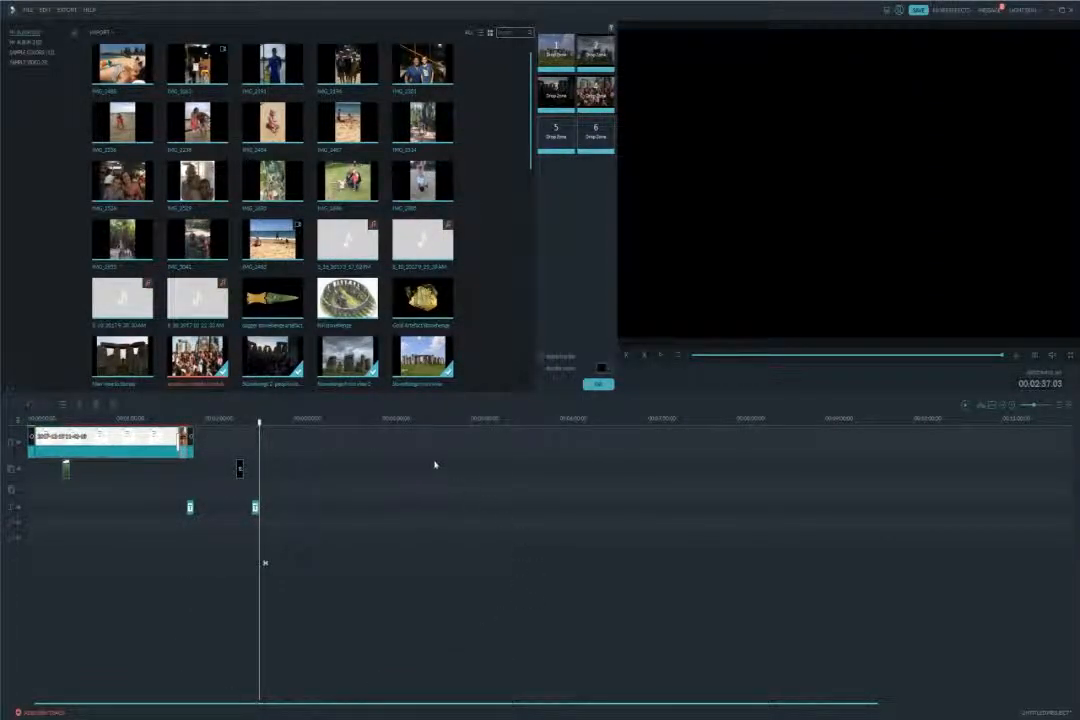
left_click(604, 386)
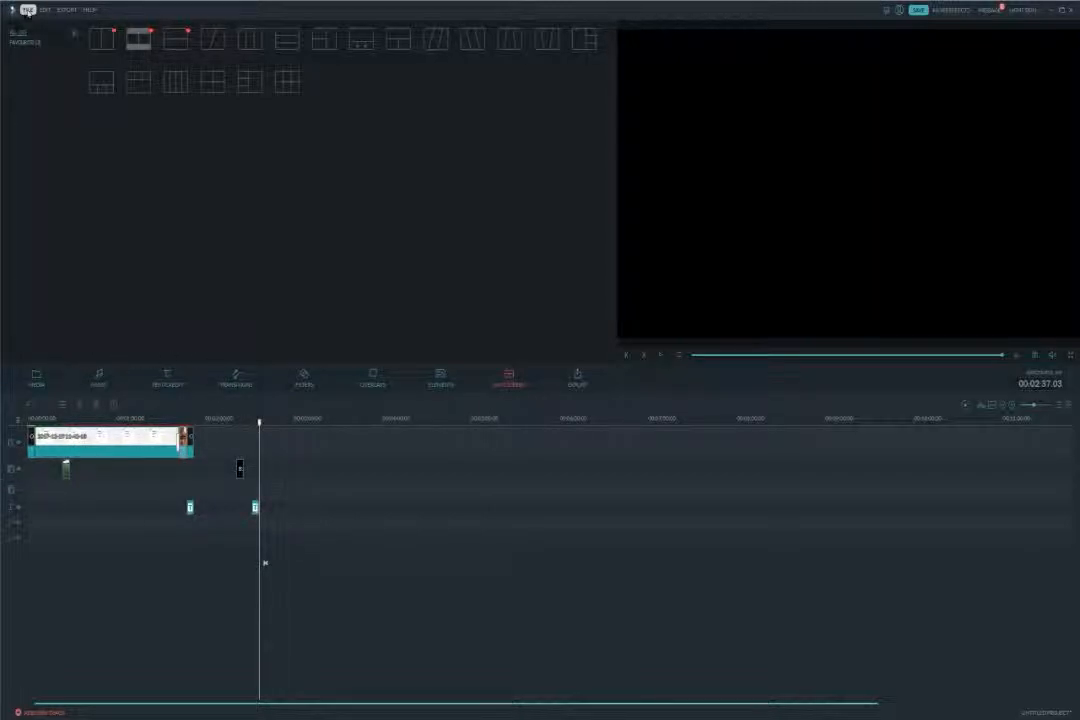
Step: Start an export to a device to view the Free, Lifetime and Annual plans, and close the plan window
left_click(66, 9)
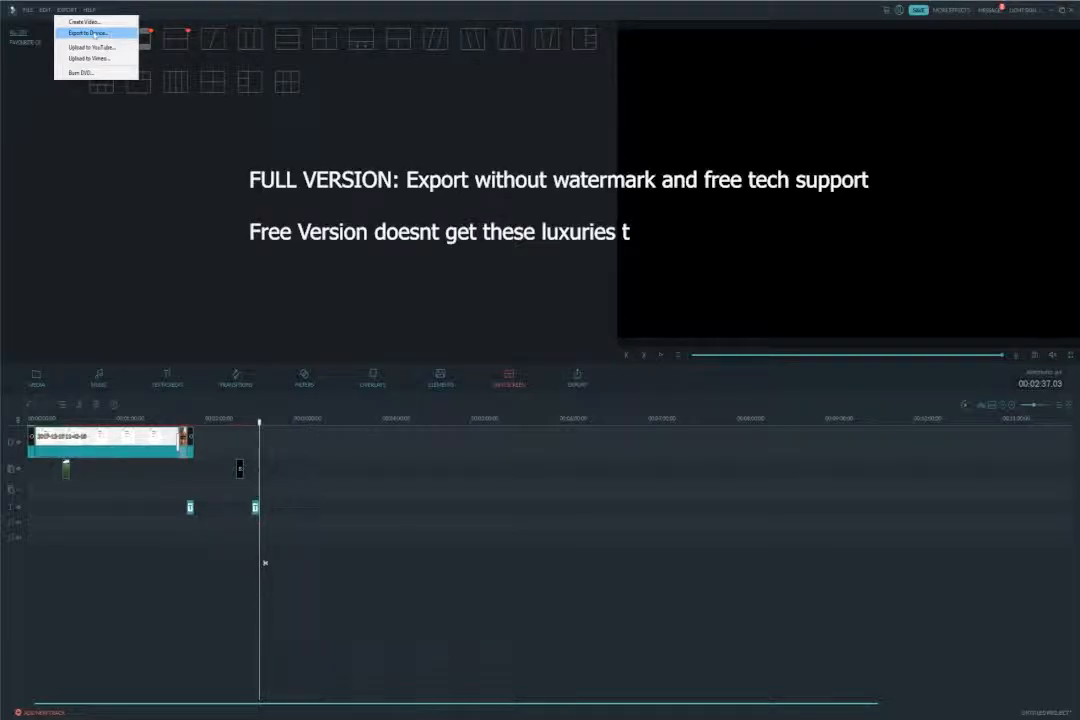
left_click(97, 33)
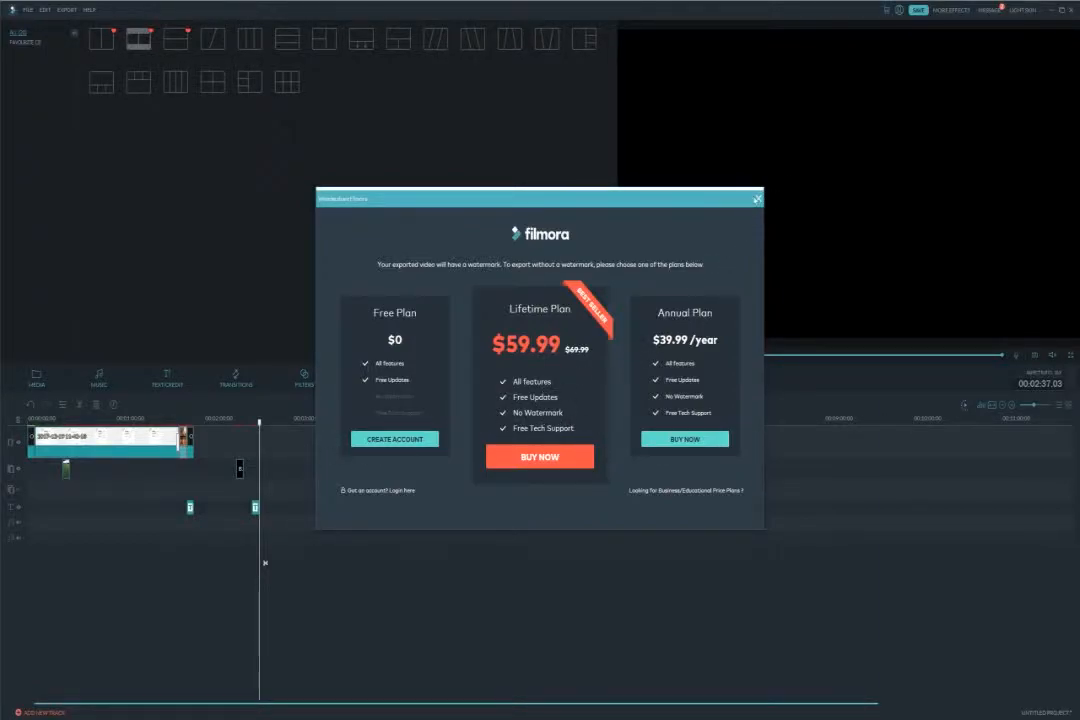
left_click(758, 199)
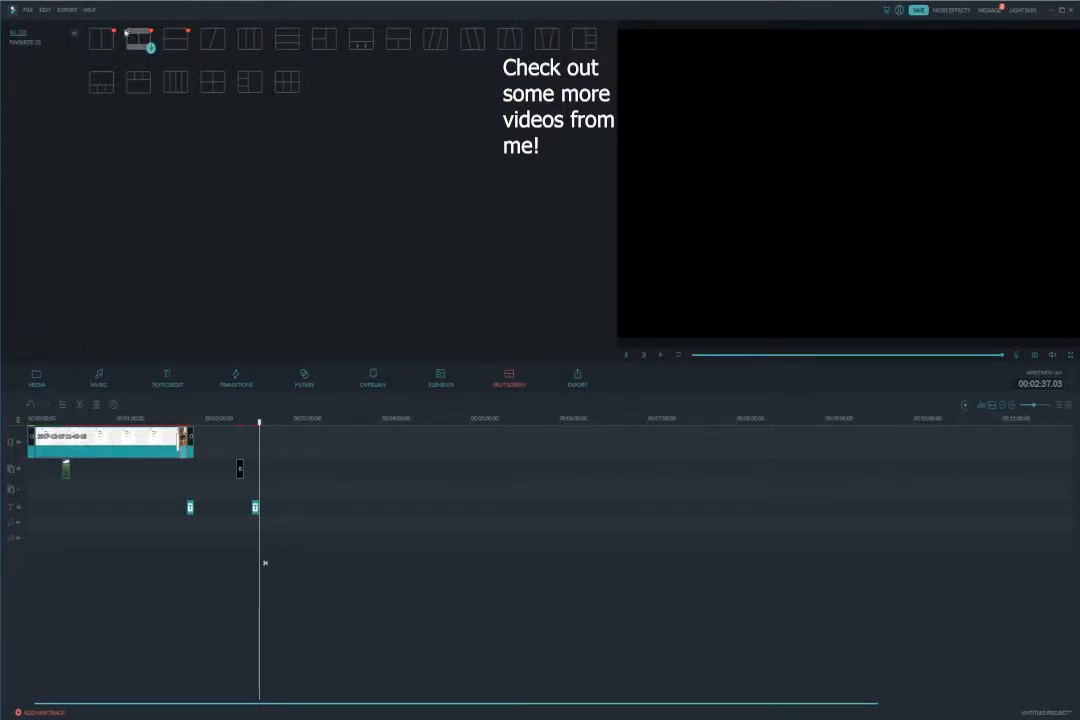
left_click(22, 43)
left_click(20, 33)
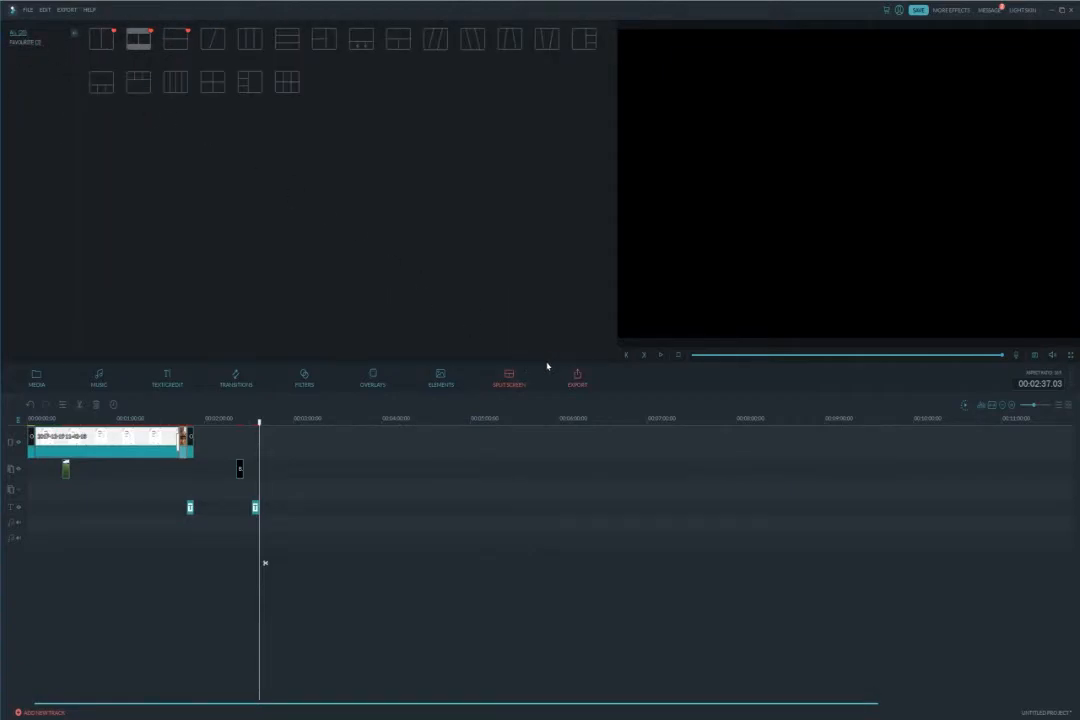